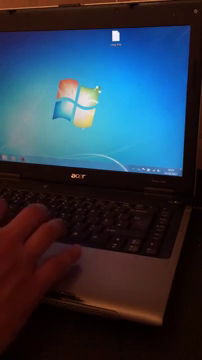
Open Computer and bring up the Format options for the USB drive.
key("super")
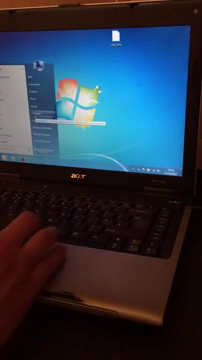
key("Return")
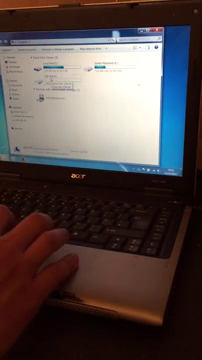
left_click(55, 76)
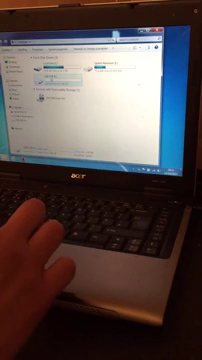
right_click(55, 76)
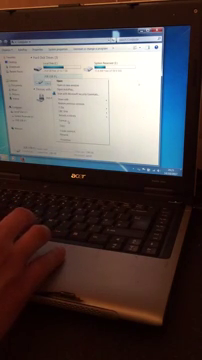
left_click(70, 140)
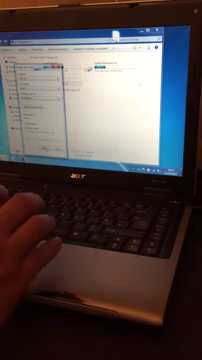
Format the USB drive, acknowledge completion, and close the Format dialog and drives window.
left_click(45, 145)
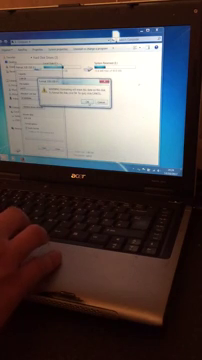
left_click(88, 104)
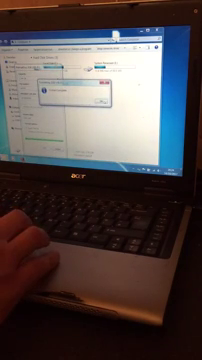
left_click(102, 102)
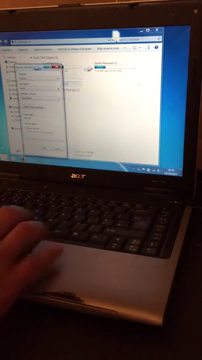
left_click(40, 150)
key("alt+F4")
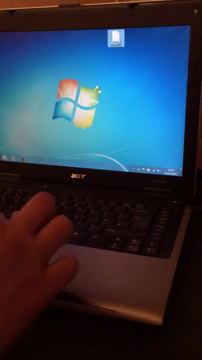
Send the desktop file to the USB drive through the Send to menu.
key("shift+F10")
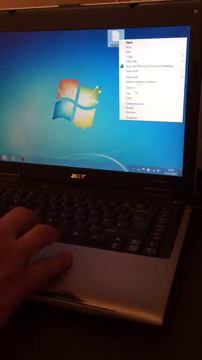
key("Right")
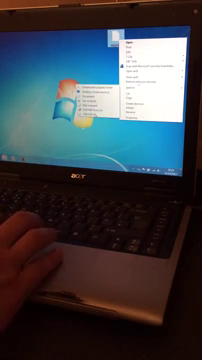
key("Return")
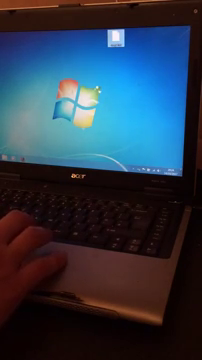
key("super")
View the USB drive's contents to confirm the copied file, then close it and dismiss the notification.
key("Down")
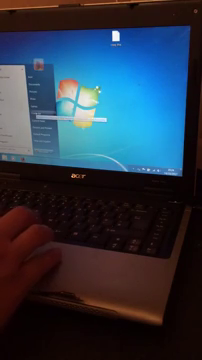
key("Return")
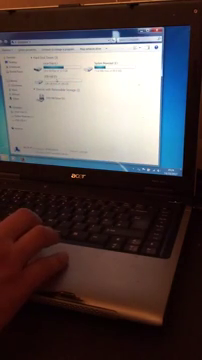
key("Return")
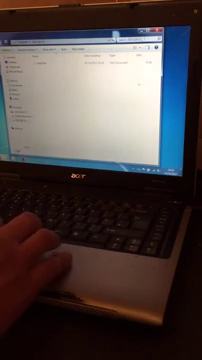
key("alt+F4")
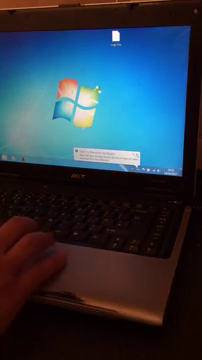
key("Escape")
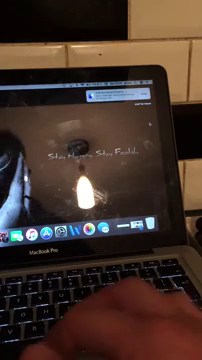
On the Mac, open the USB drive, drag its file onto the desktop, and close the window.
key("Return")
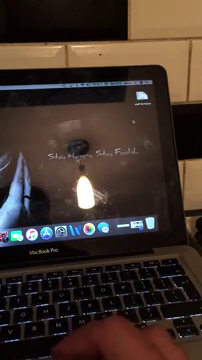
key("super+shift+3")
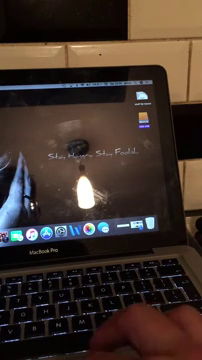
key("super+n")
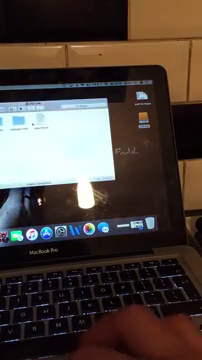
left_click_drag(40, 120, 122, 150)
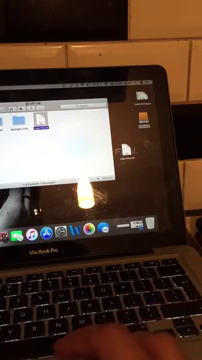
key("super+w")
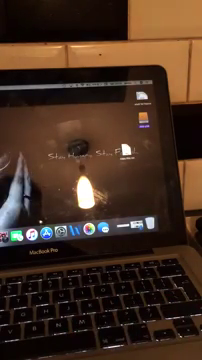